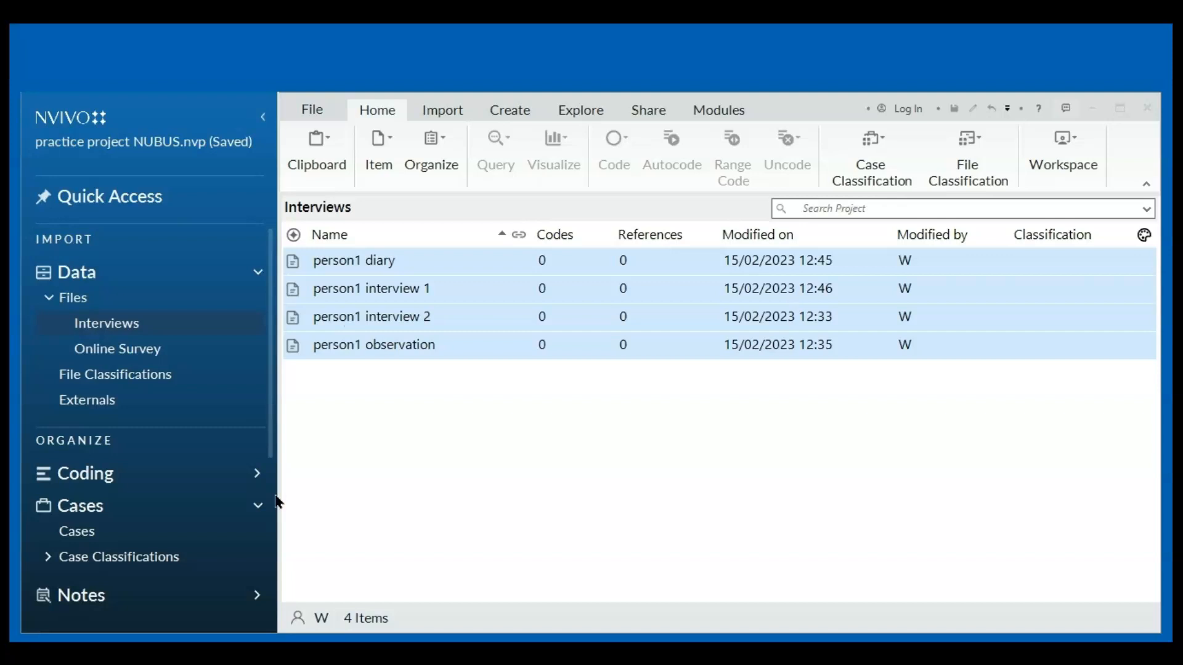
# Create a static set named person1 from the four selected person1 files in the Interviews folder
pyautogui.click(268, 457)
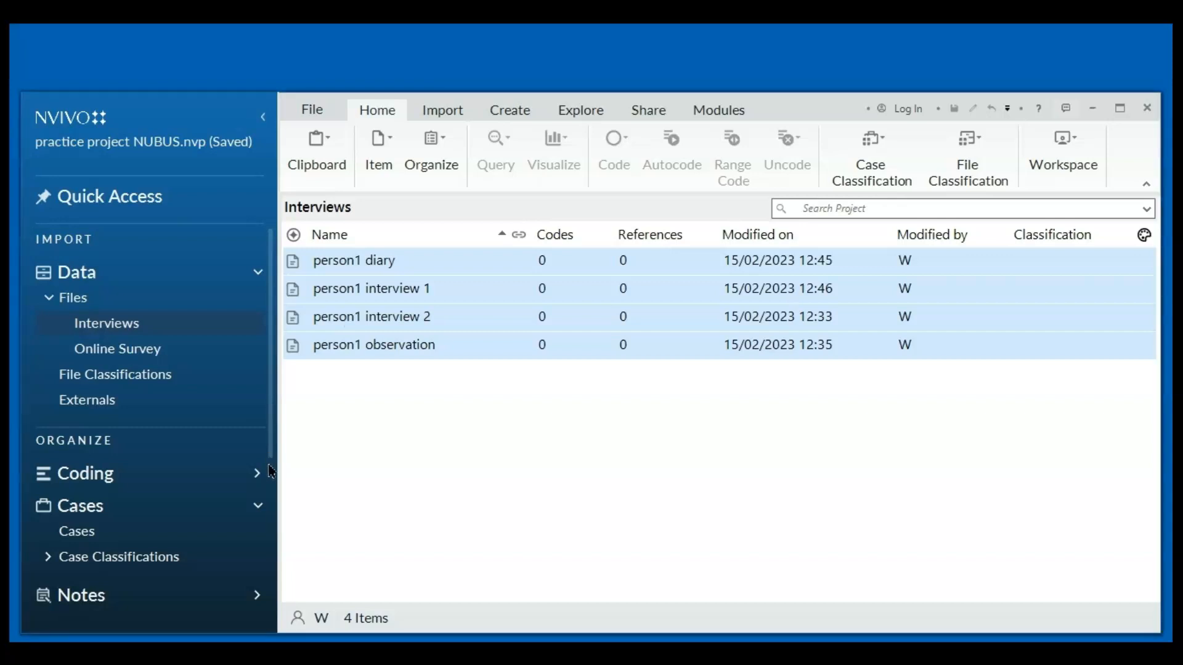
pyautogui.click(259, 509)
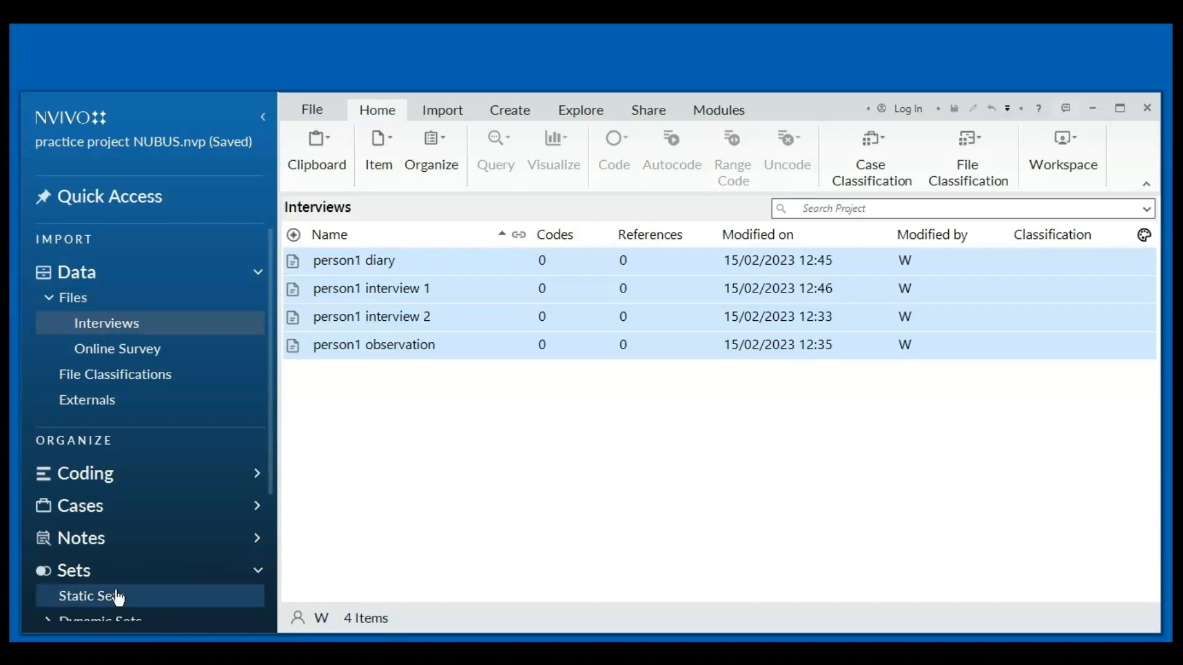
pyautogui.scroll(-3, 256, 481)
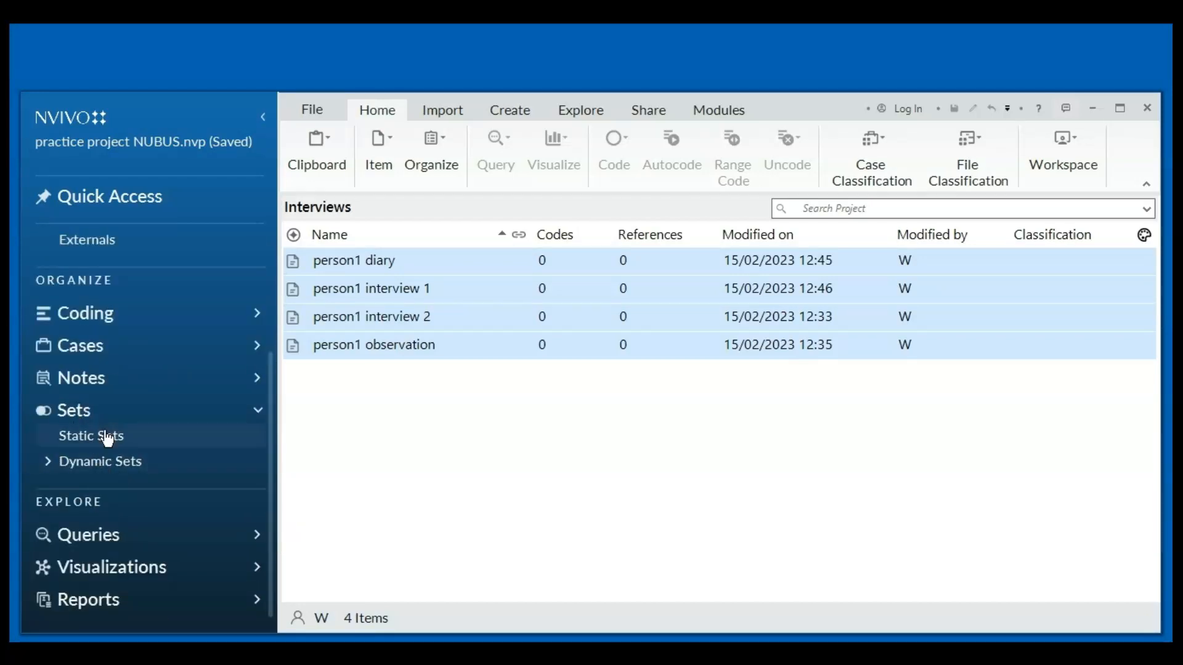
pyautogui.rightClick(438, 266)
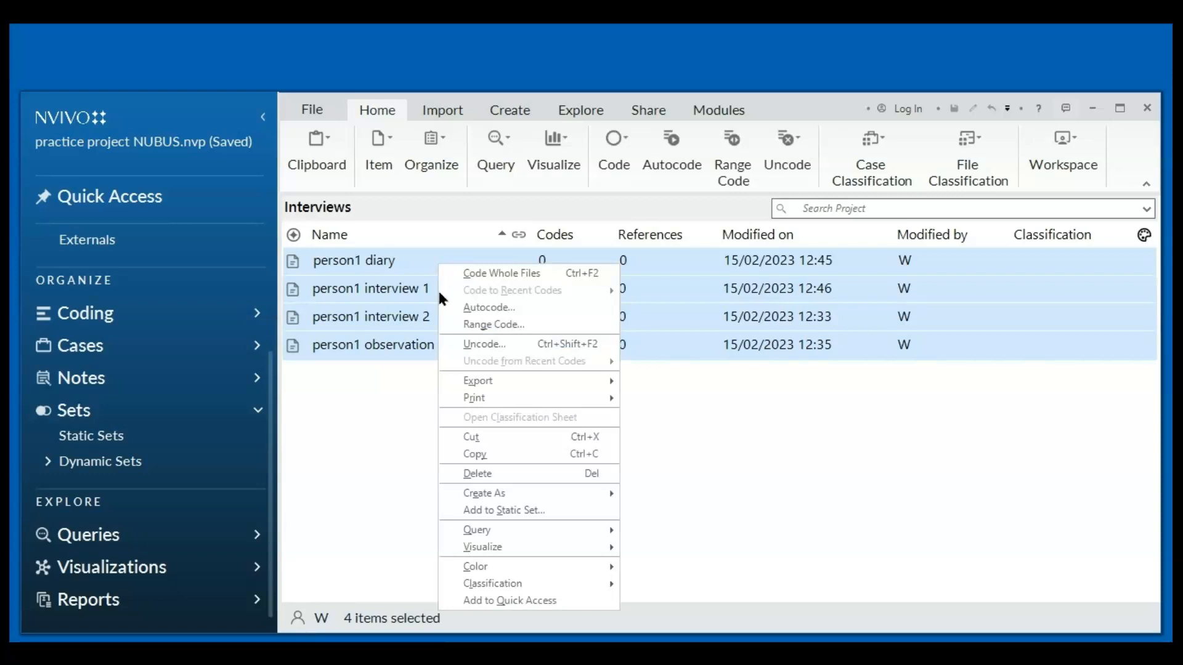
pyautogui.moveTo(481, 495)
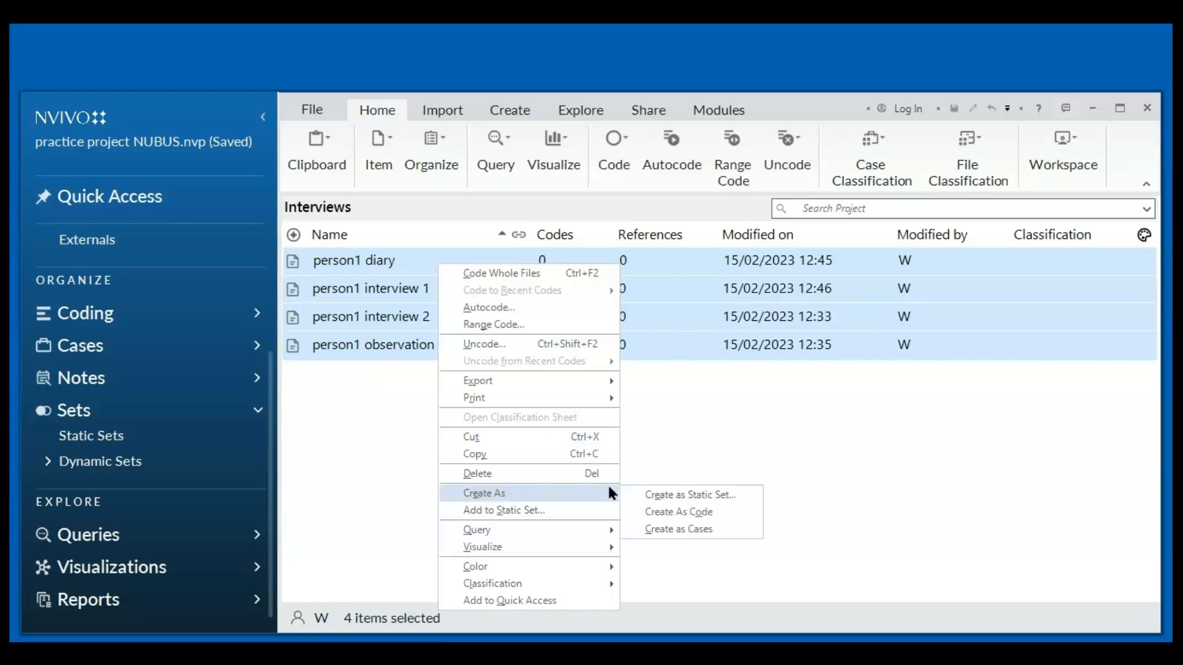
pyautogui.click(687, 494)
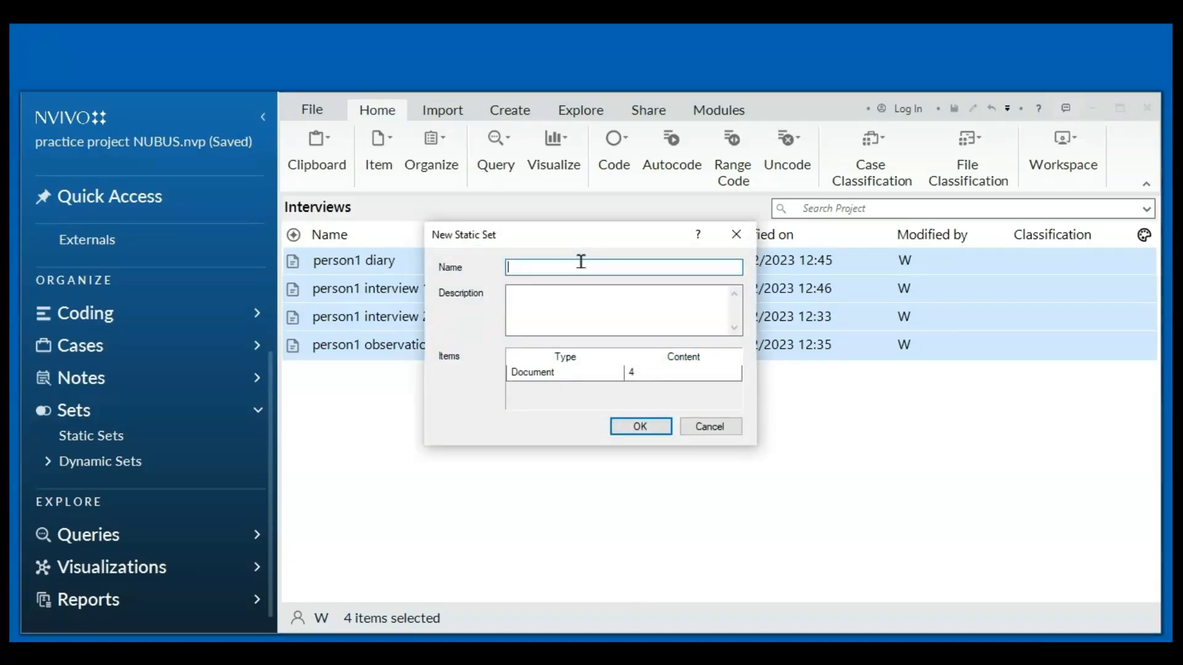
pyautogui.write('person1')
pyautogui.click(645, 425)
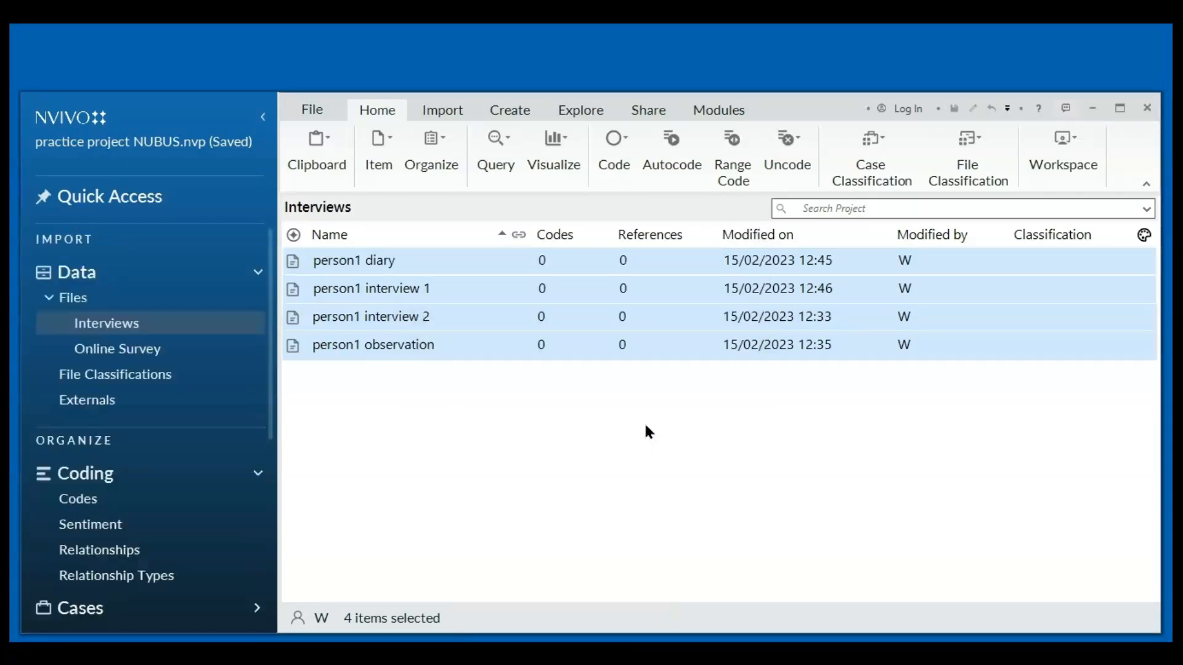
# Open the person1 static set to check which files it contains
pyautogui.click(259, 476)
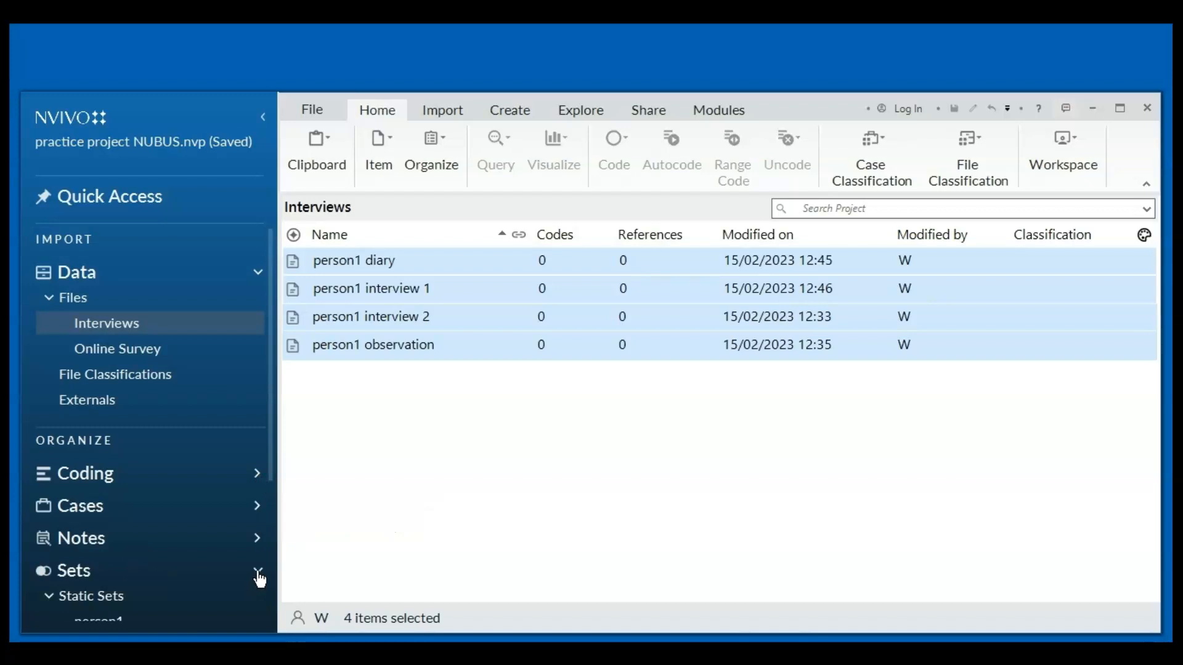
pyautogui.click(258, 273)
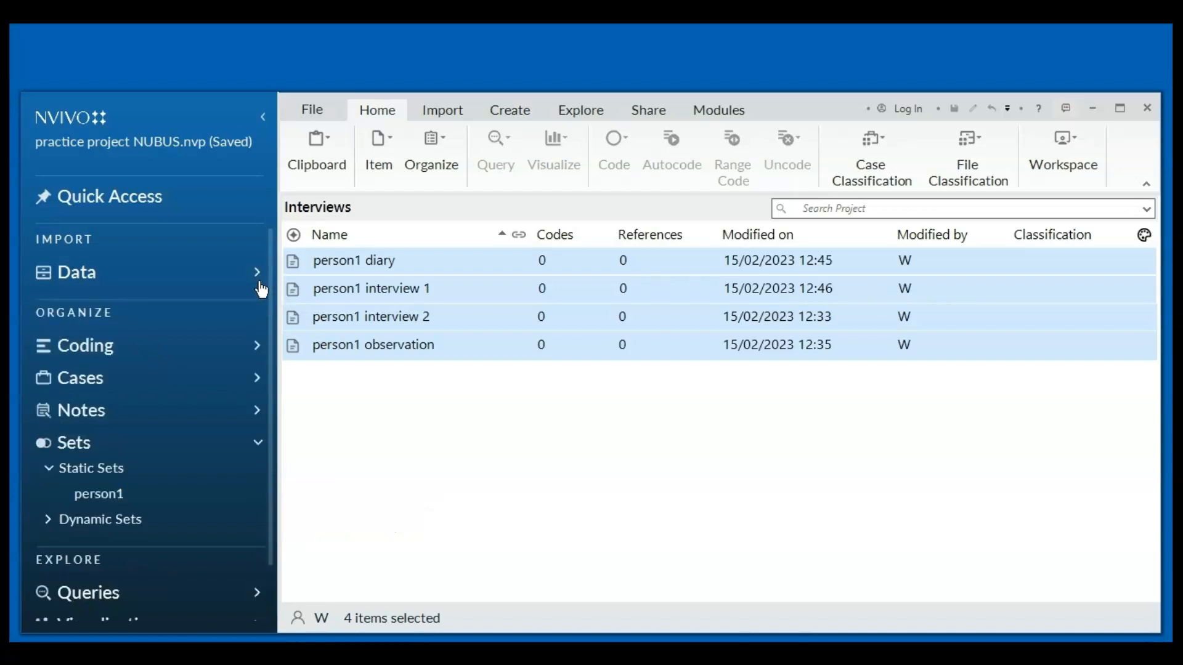
pyautogui.click(94, 500)
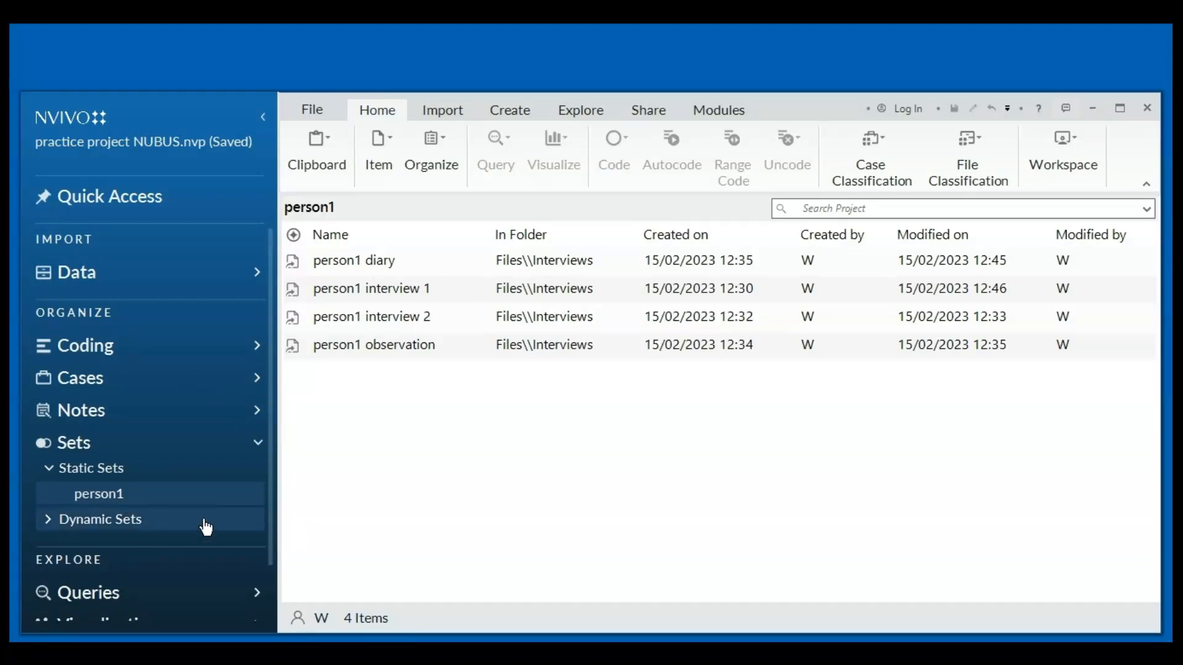
# Create a case named person1 from the person1 static set, stored under Cases
pyautogui.rightClick(107, 500)
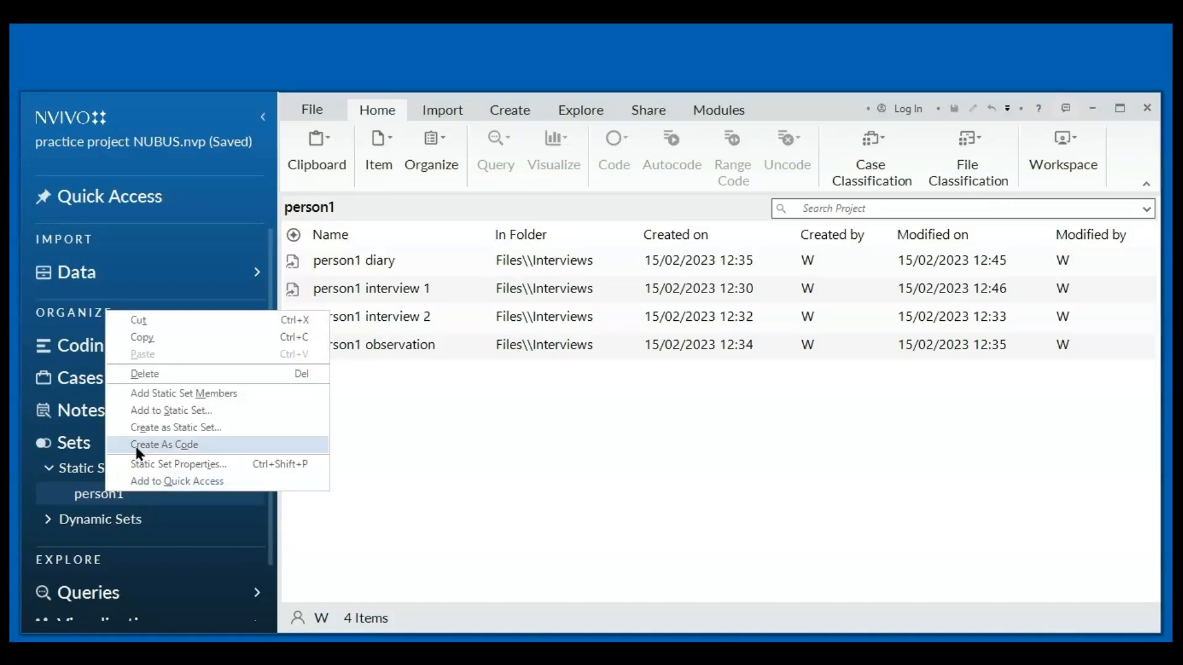
pyautogui.click(187, 445)
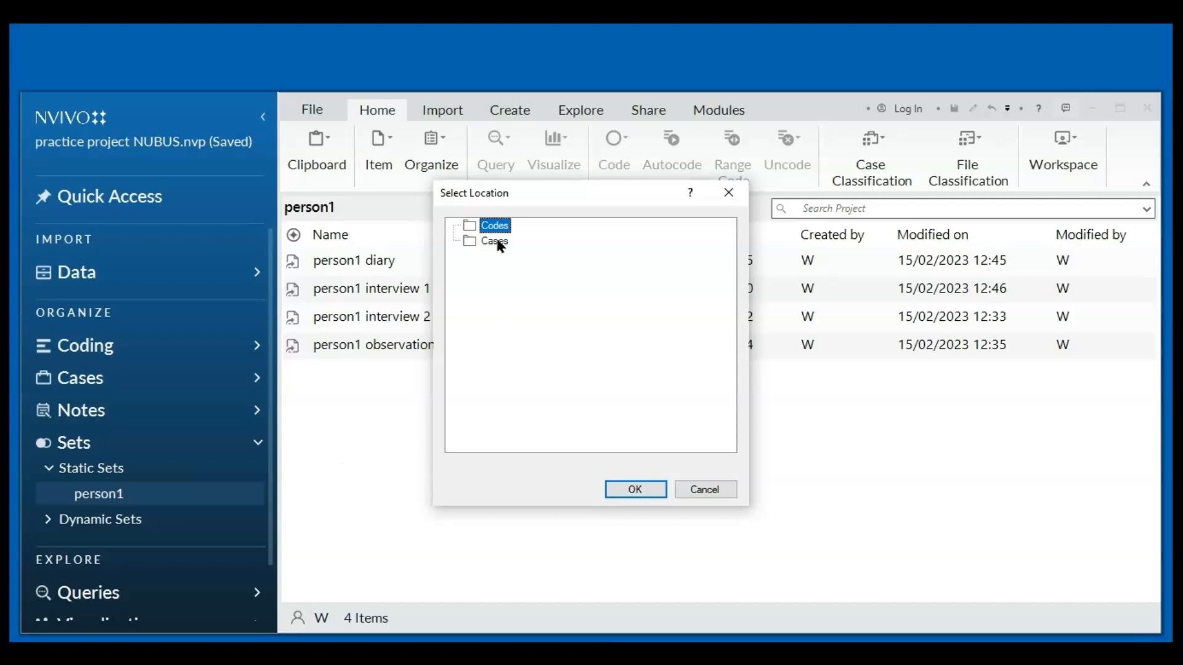
pyautogui.click(472, 243)
pyautogui.click(633, 489)
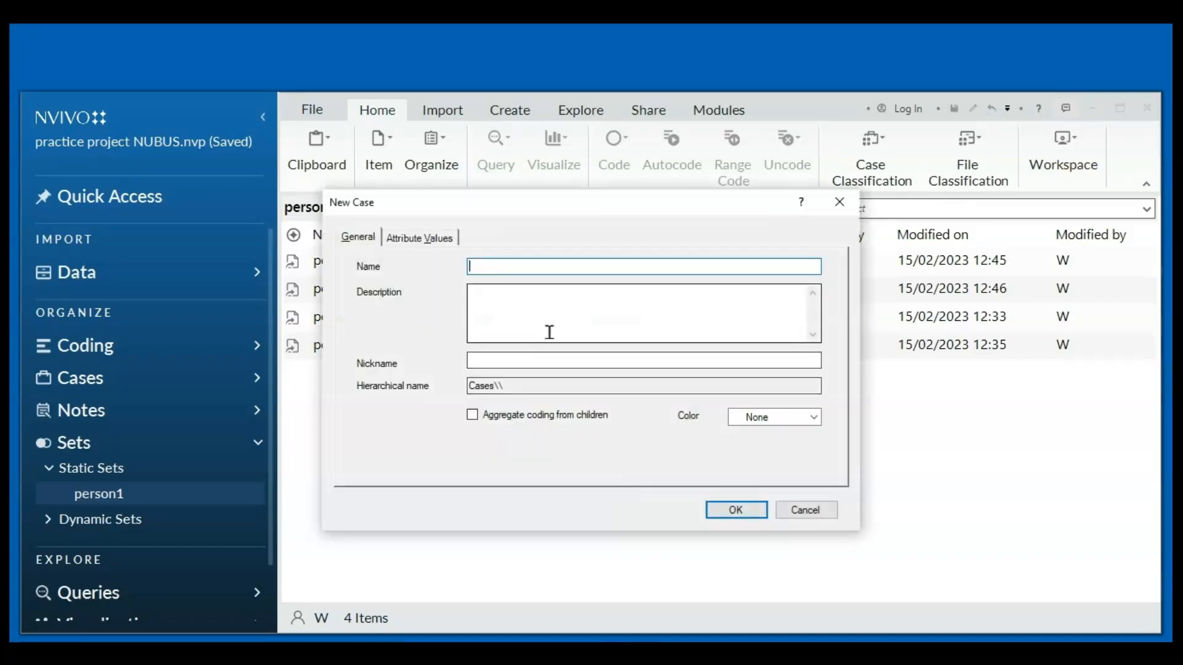
pyautogui.write('person1')
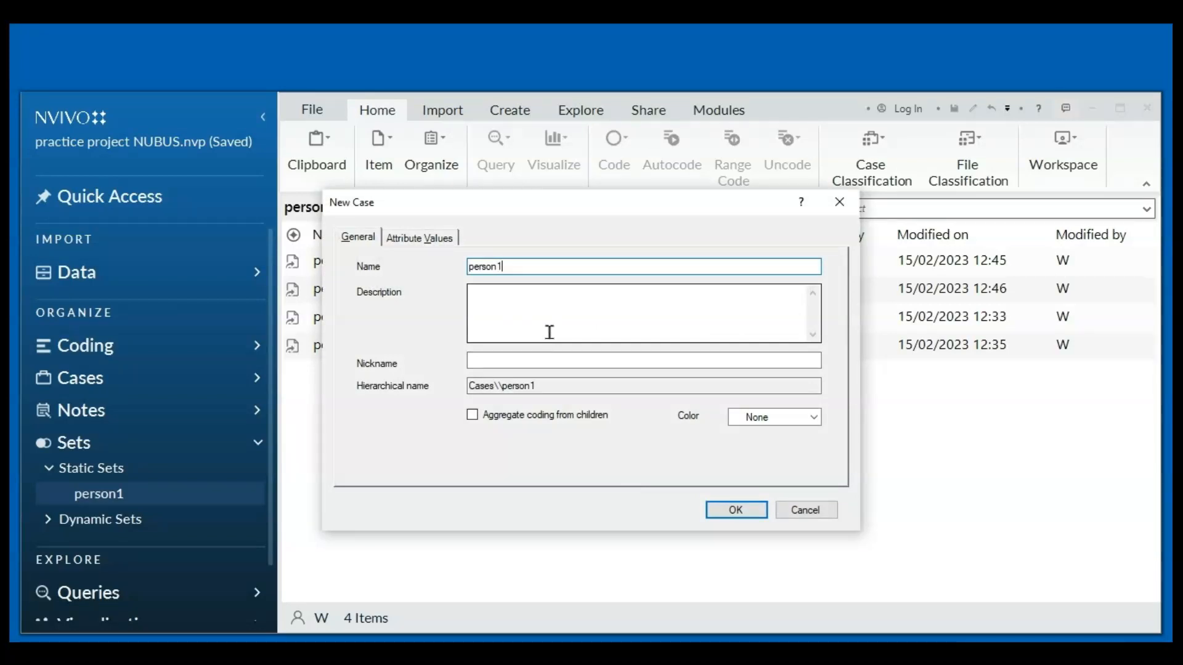
pyautogui.click(744, 510)
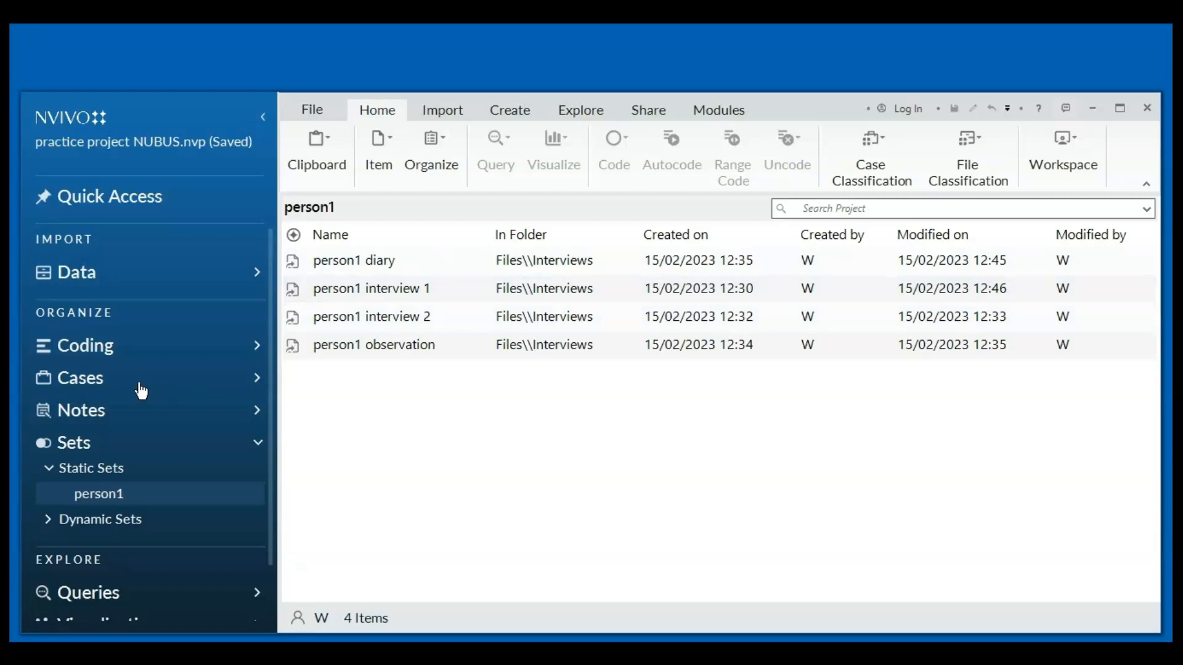
# Check the person1 entry in the Cases list and the attributes of the existing case classification
pyautogui.click(257, 382)
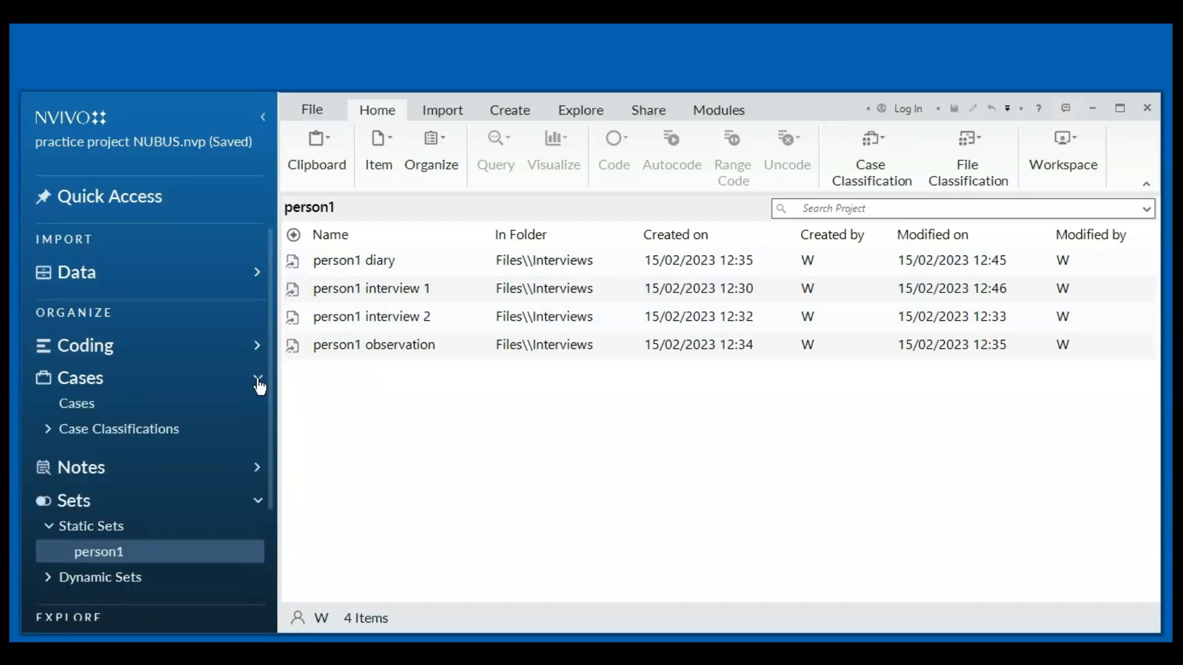
pyautogui.click(104, 408)
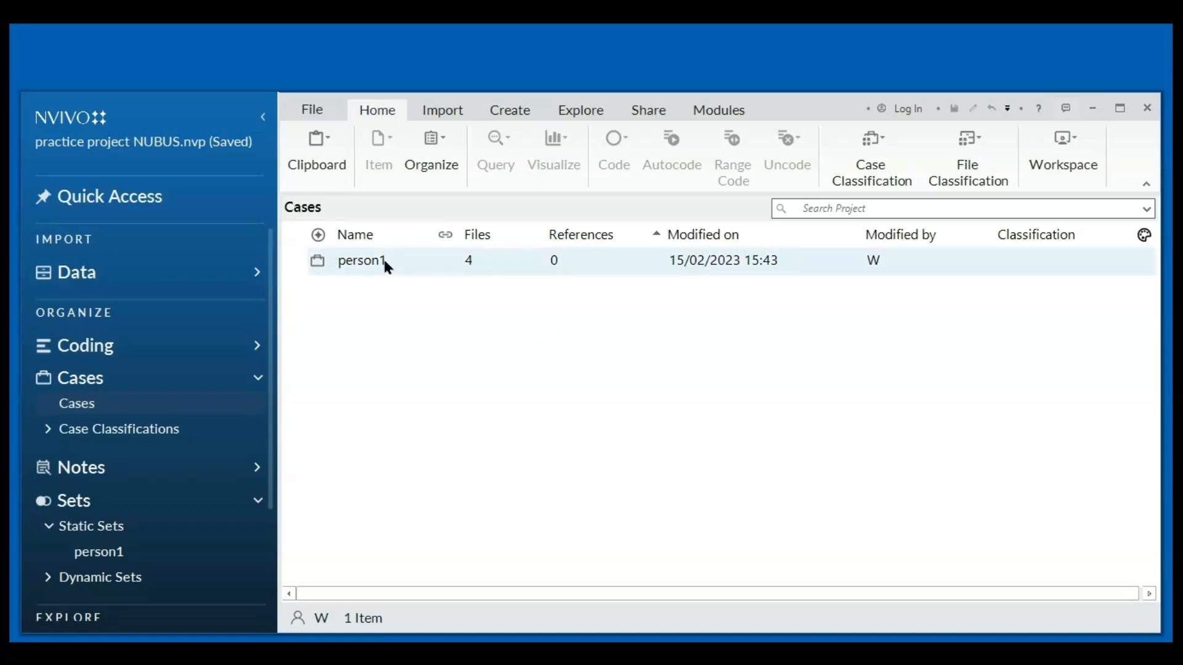
pyautogui.click(171, 432)
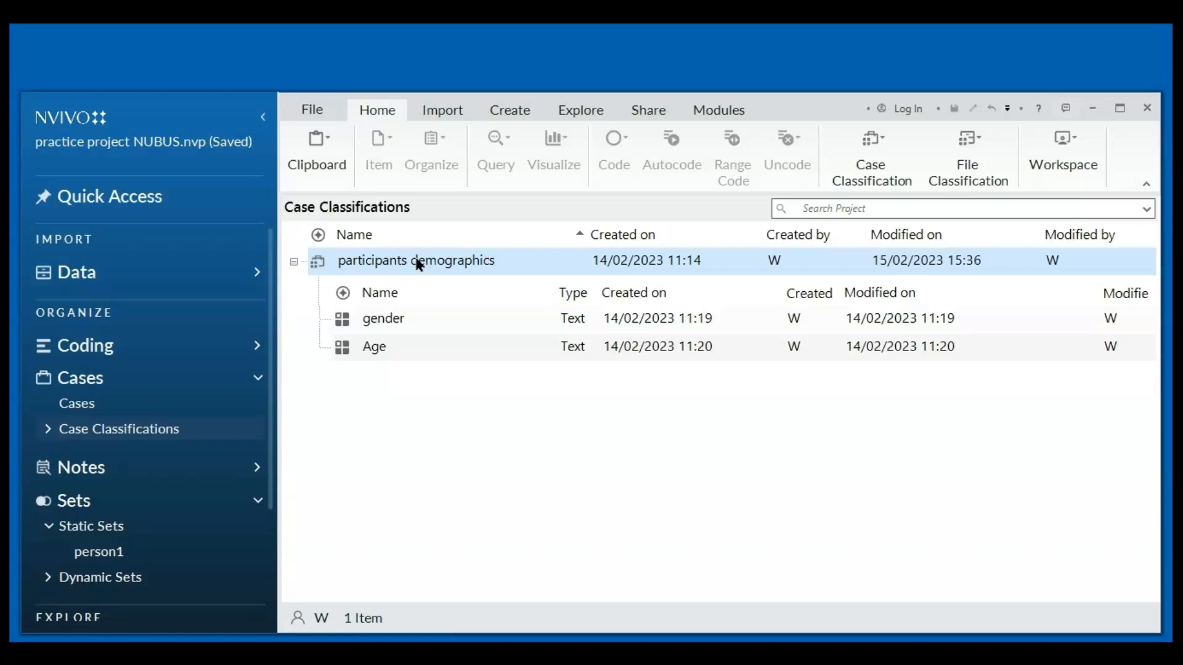
# Assign the participants demographics classification to the person1 case
pyautogui.click(152, 410)
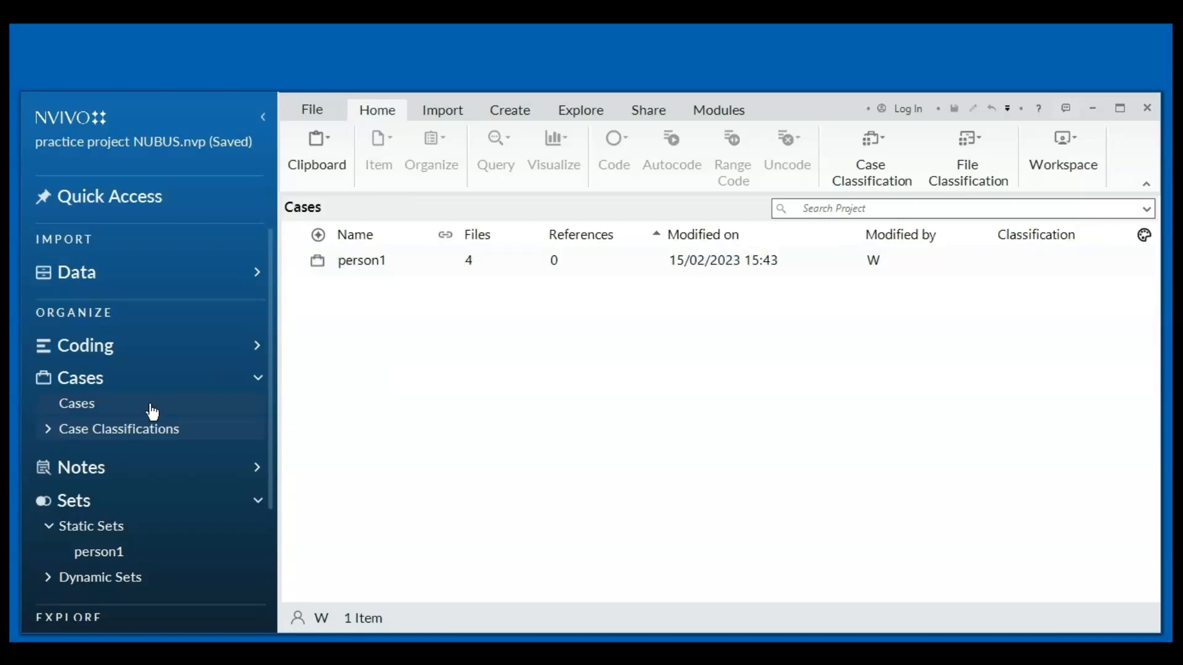
pyautogui.rightClick(363, 261)
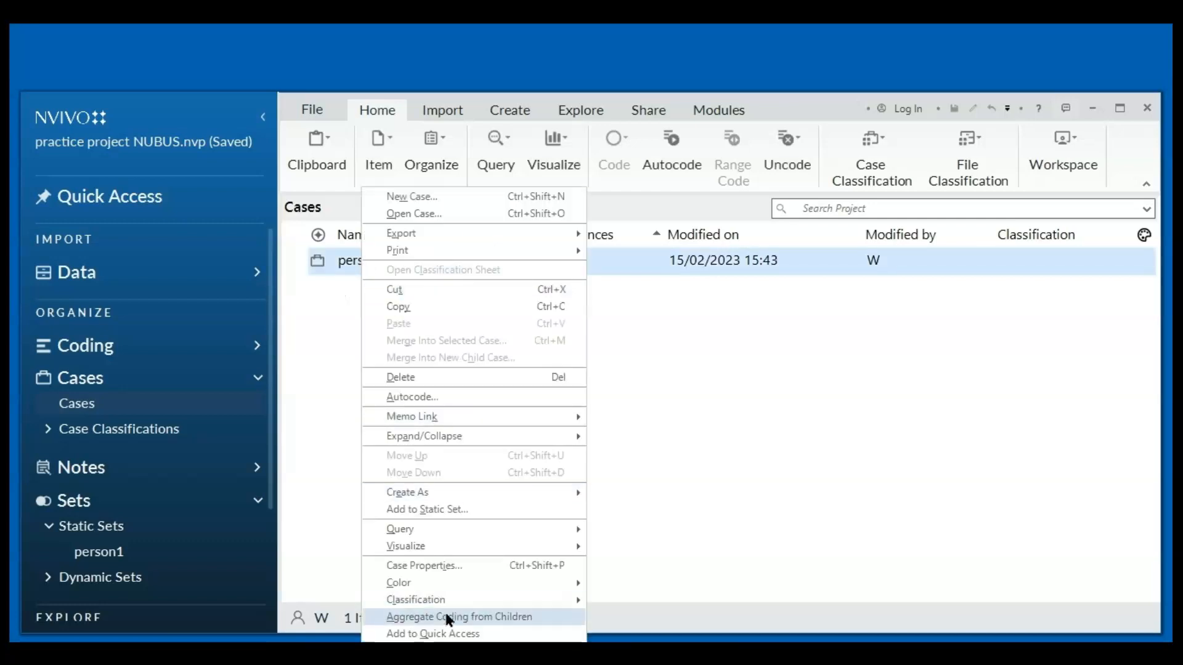
pyautogui.moveTo(443, 606)
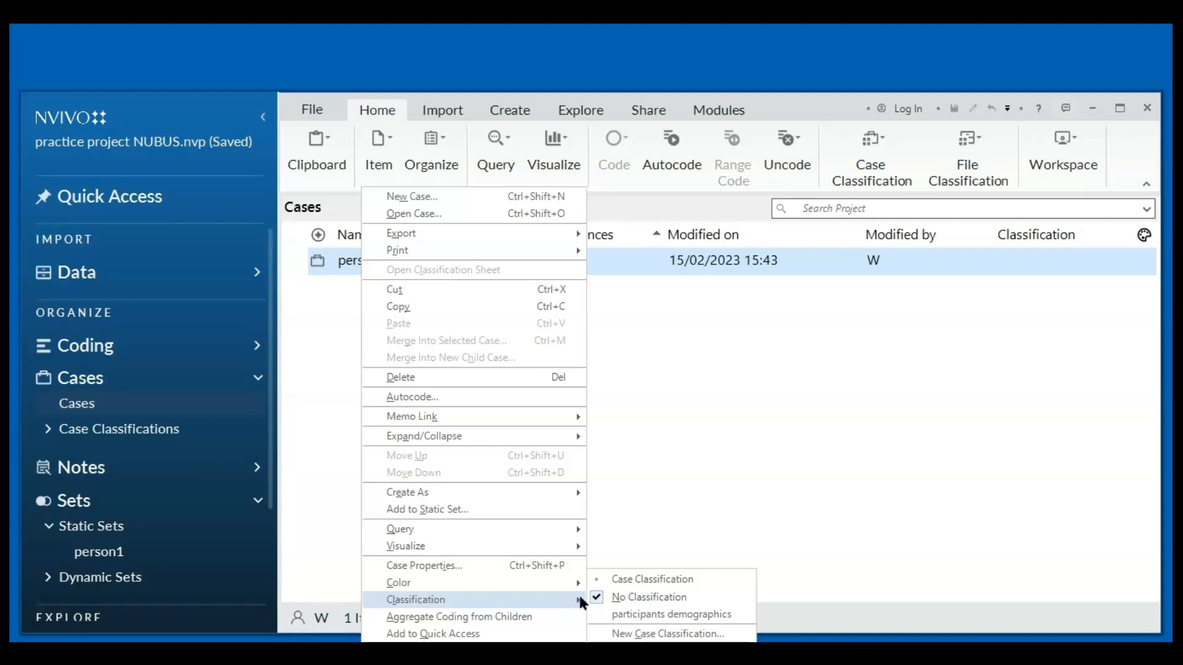
pyautogui.click(658, 615)
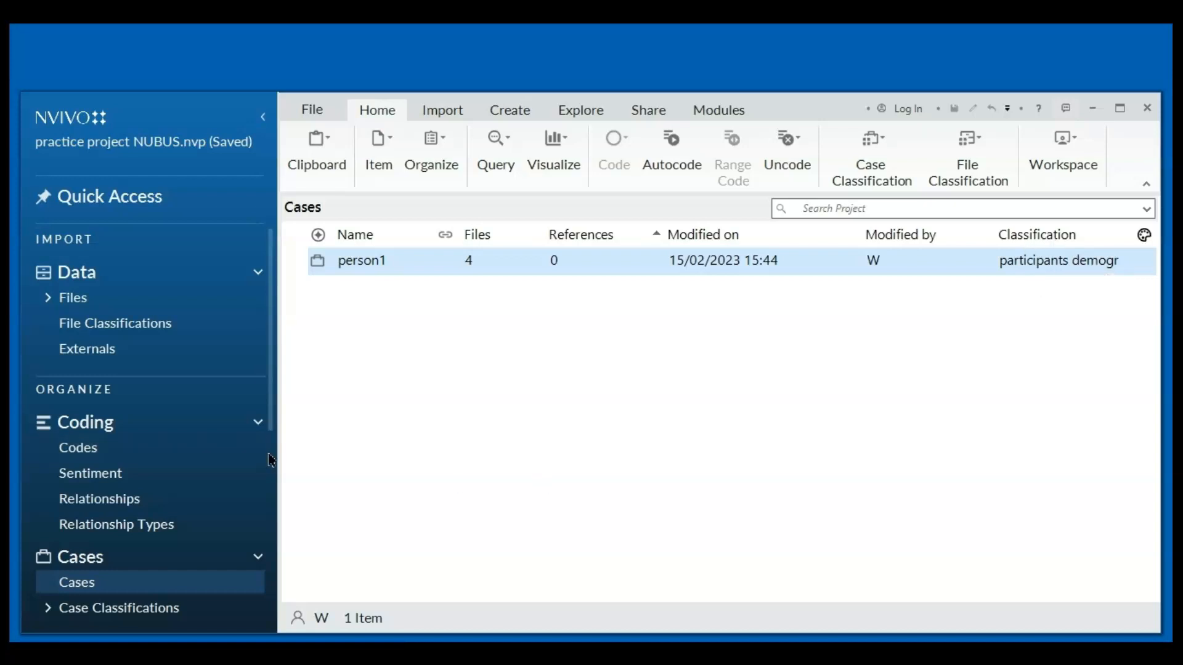
# In the participants demographics classification sheet, set person1's gender to male and Age to 18-30
pyautogui.click(159, 608)
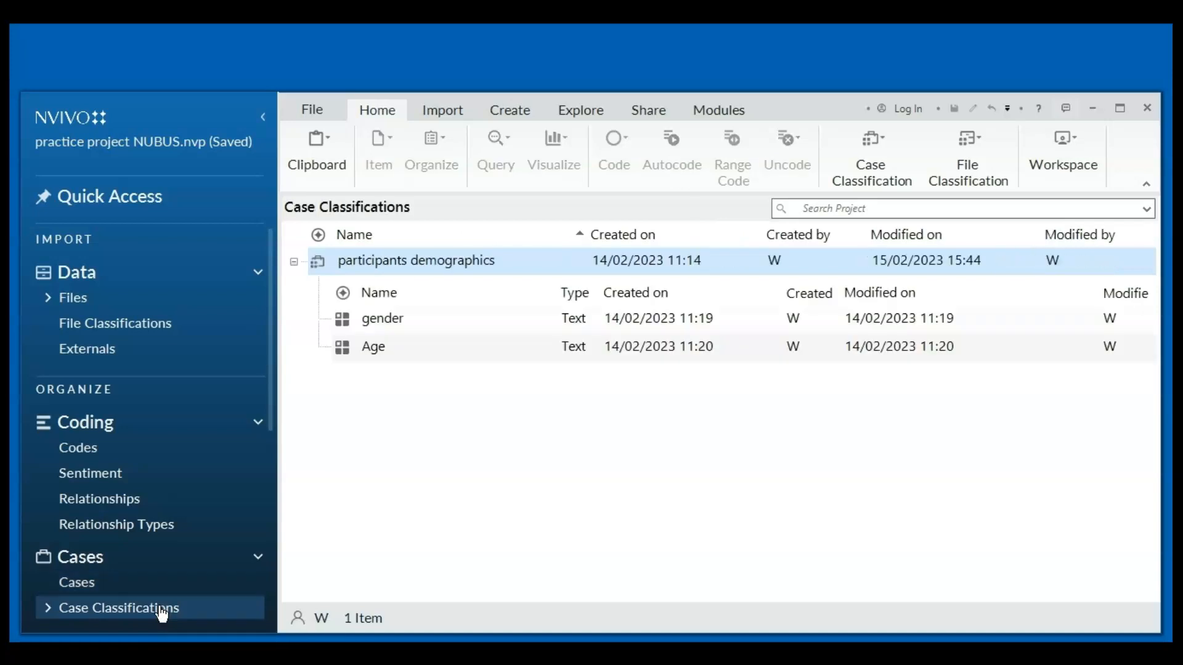
pyautogui.doubleClick(411, 264)
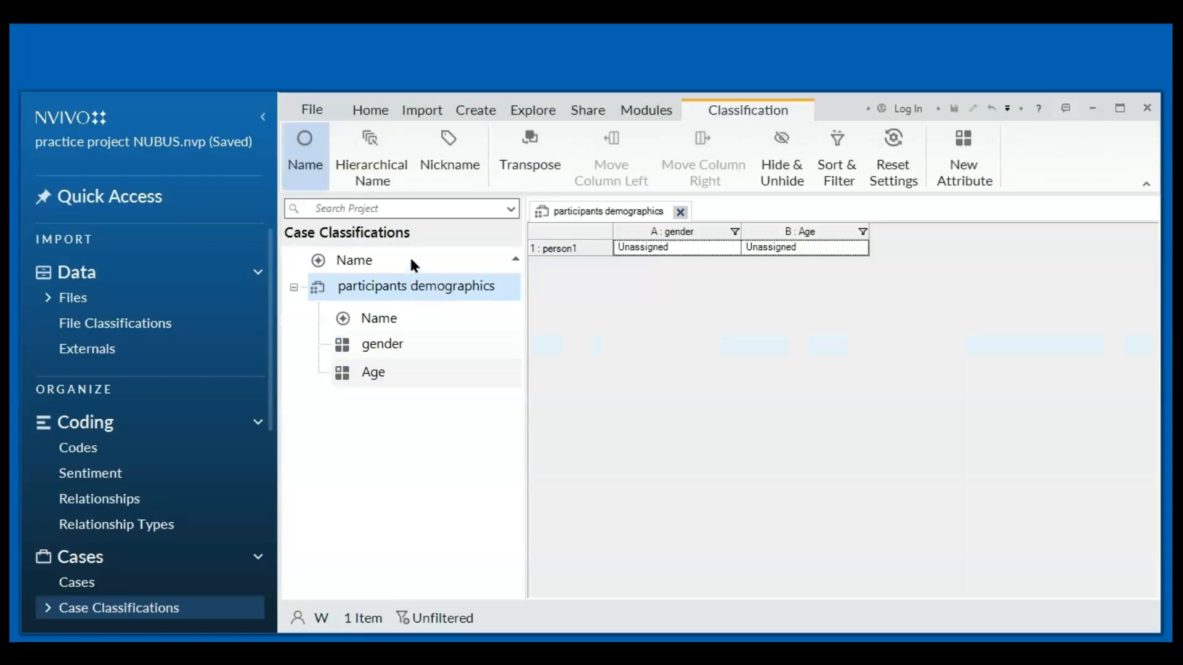
pyautogui.click(616, 248)
pyautogui.click(712, 249)
pyautogui.click(732, 247)
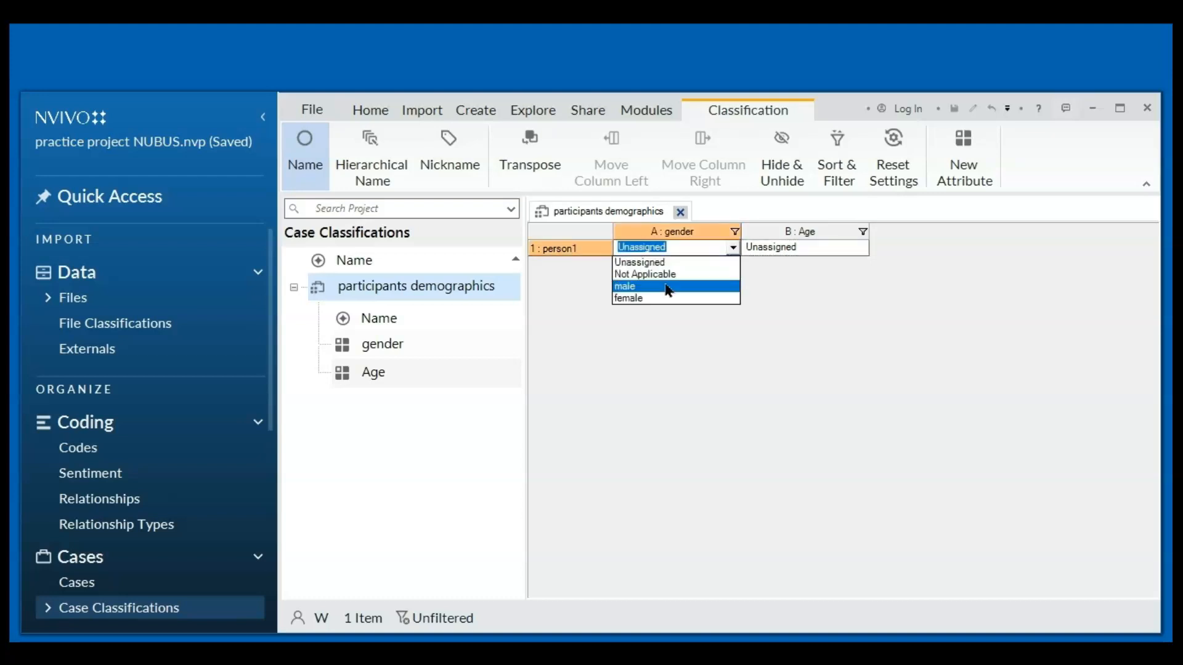
pyautogui.click(628, 287)
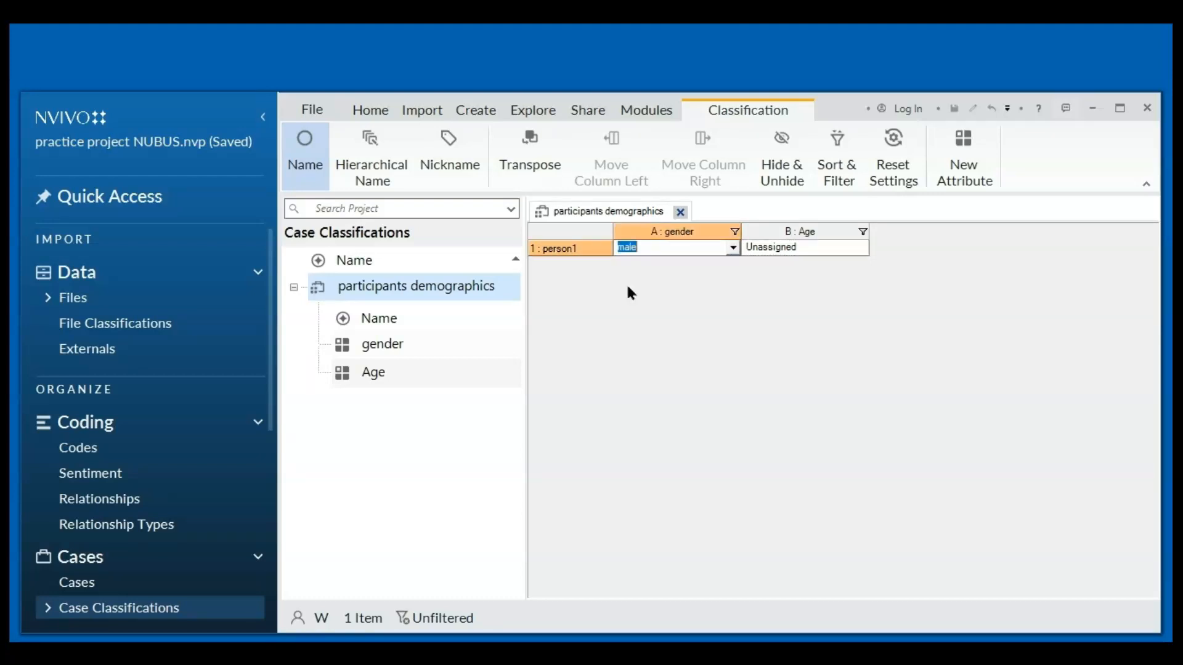
pyautogui.click(862, 248)
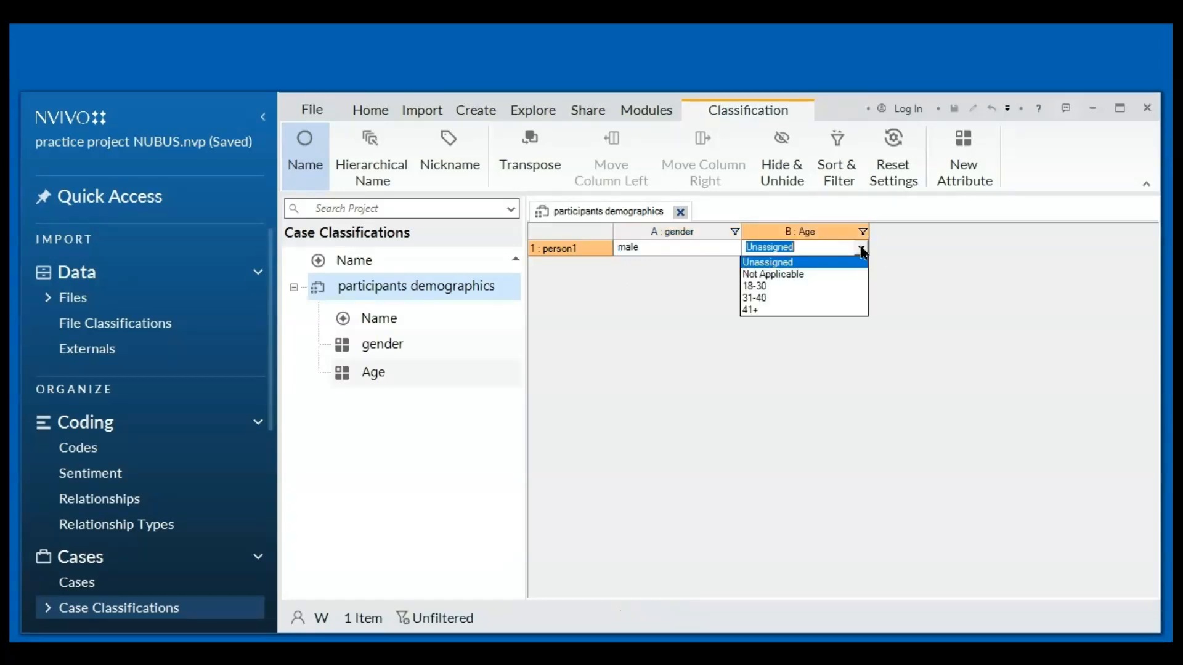
pyautogui.click(755, 286)
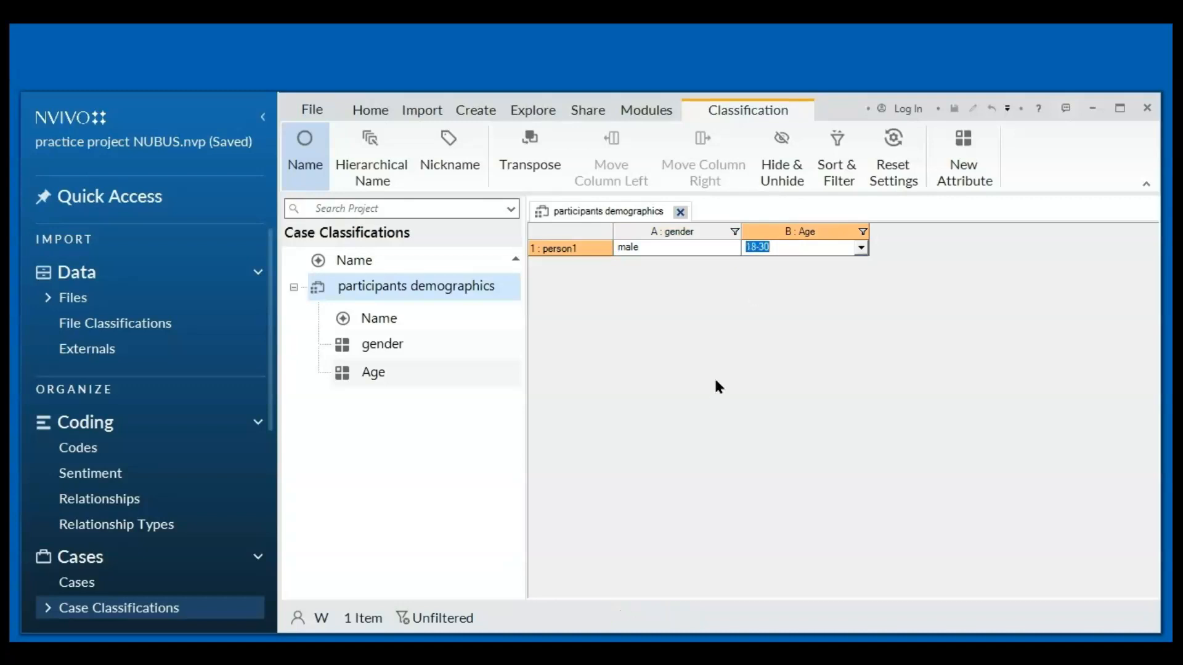